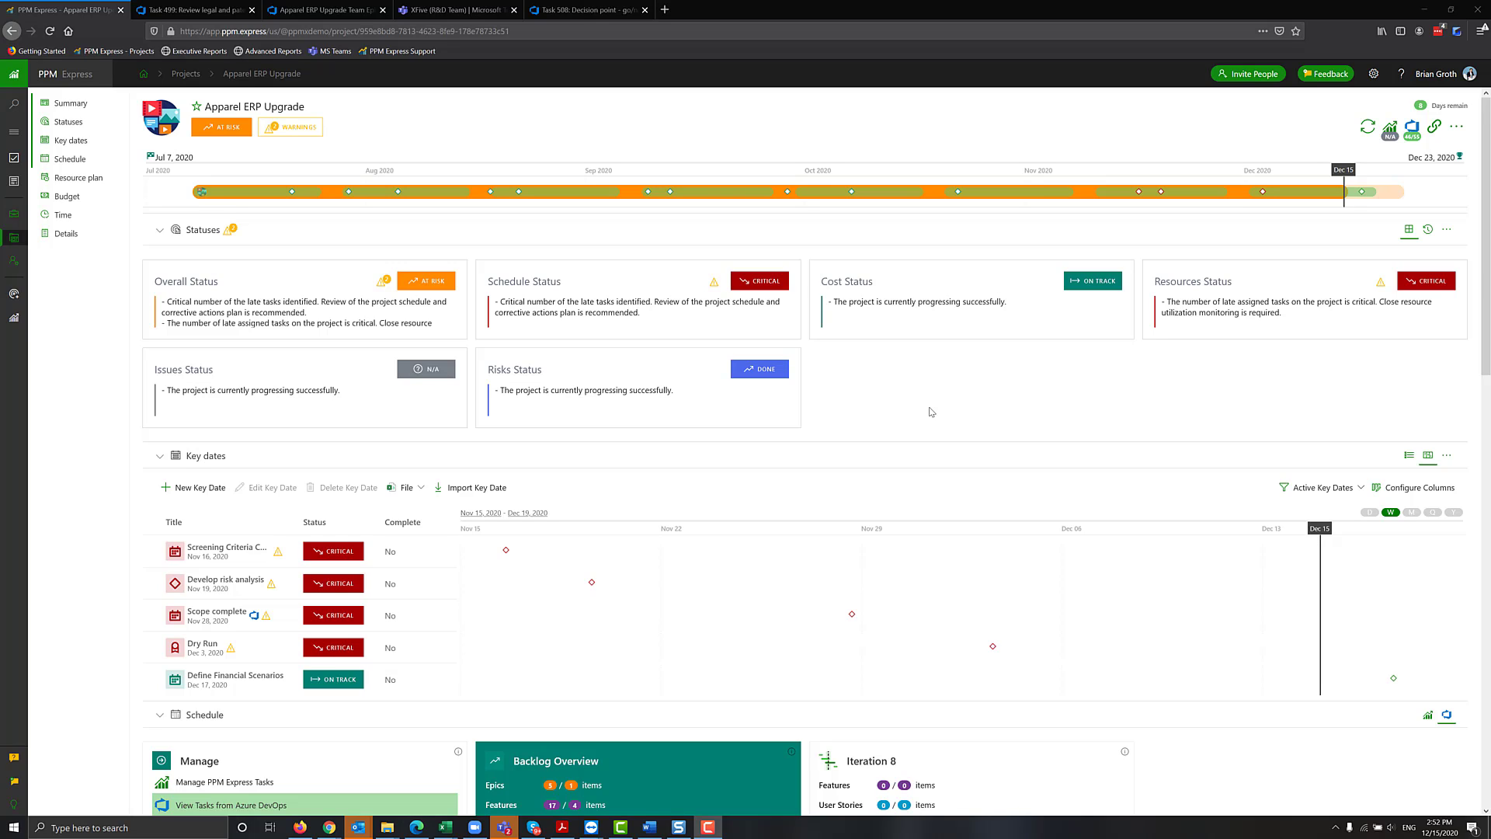
# Cancel an Azure DevOps key-date import, then filter the project's Azure DevOps tasks to the four open features
pyautogui.click(468, 490)
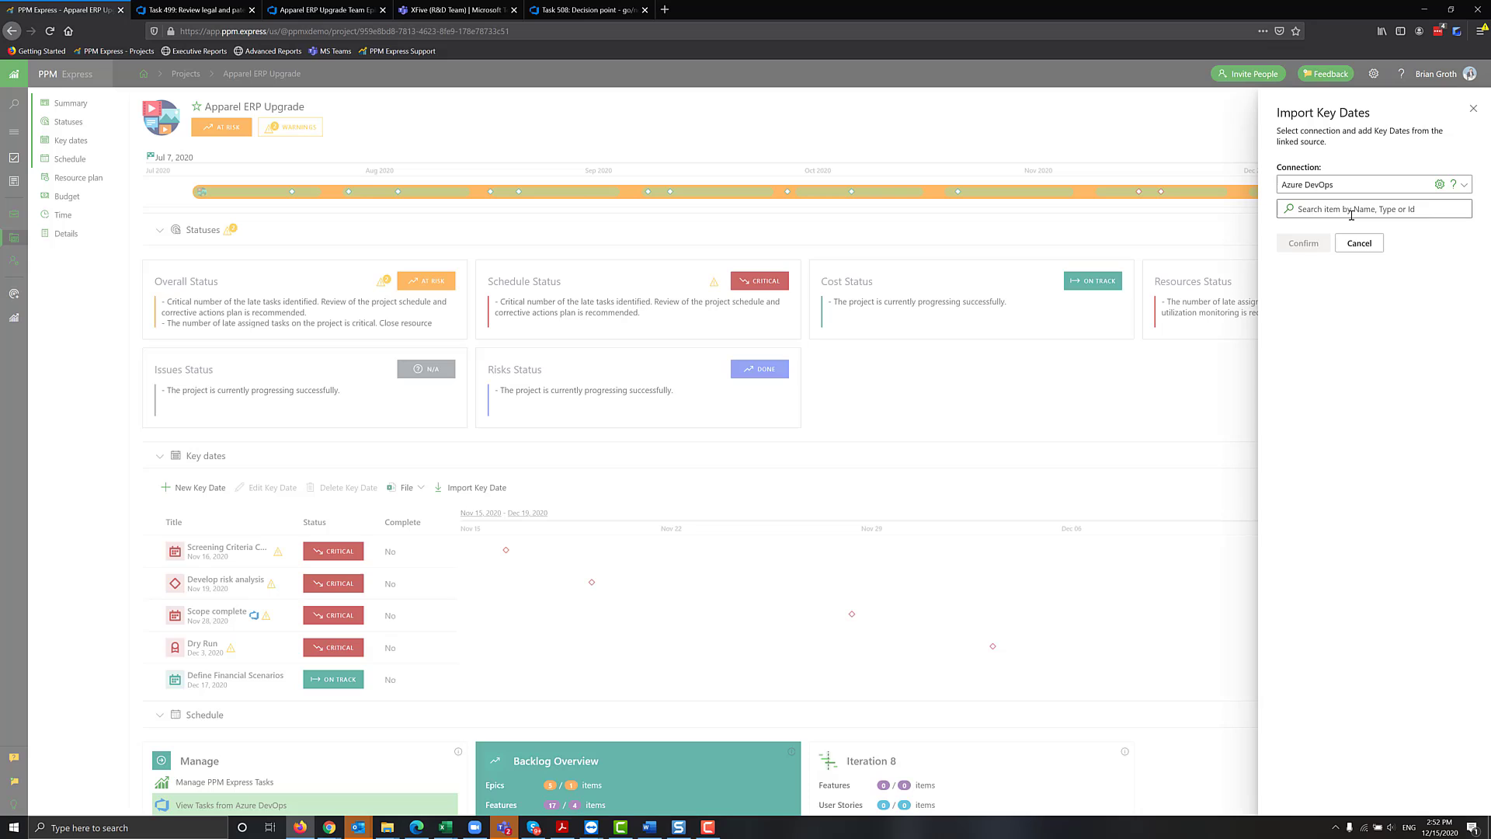
pyautogui.click(1351, 210)
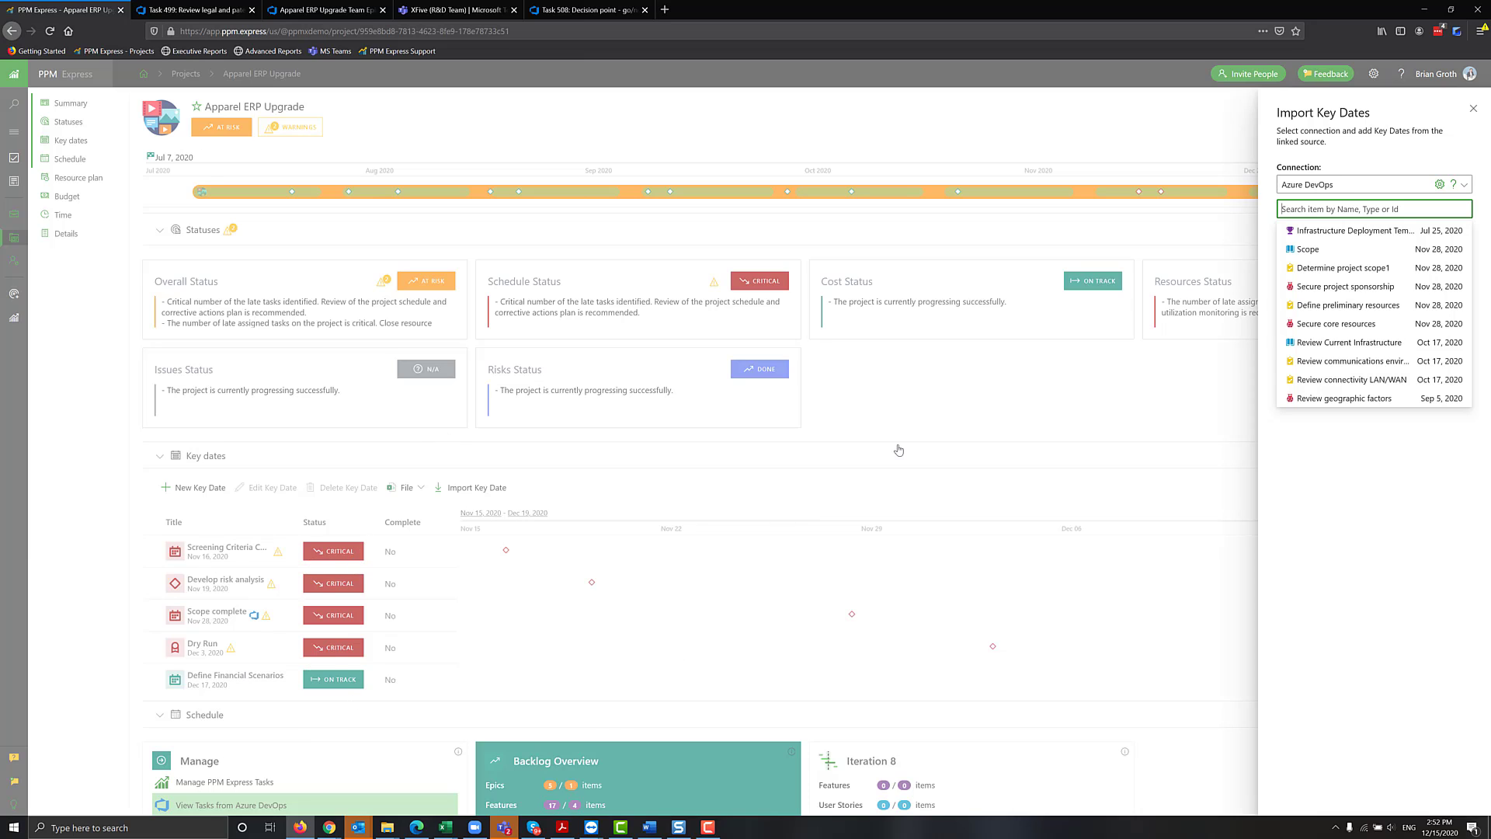
pyautogui.click(926, 415)
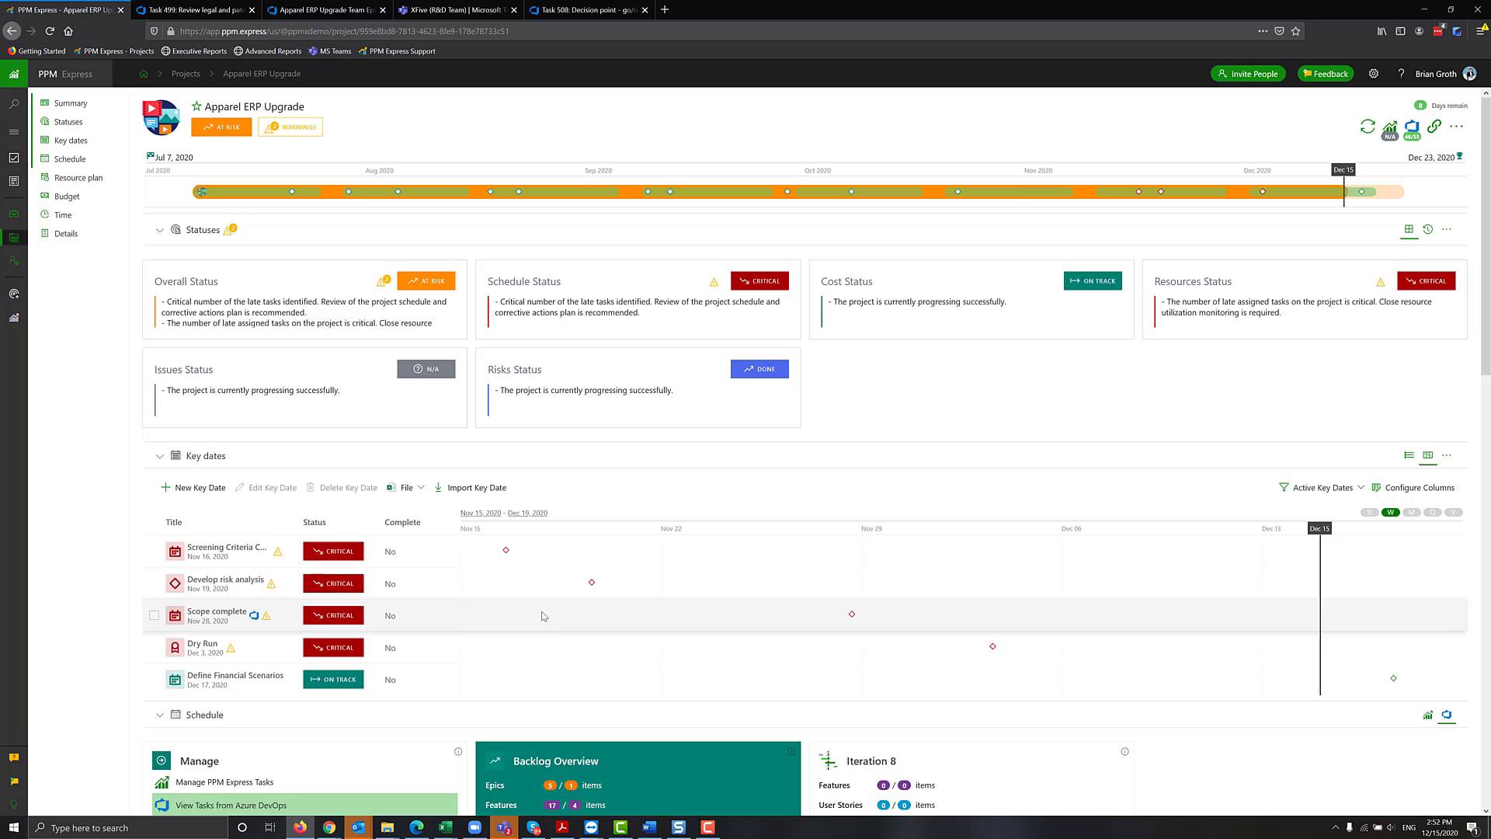
pyautogui.scroll(-3, 652, 577)
pyautogui.scroll(-3, 499, 578)
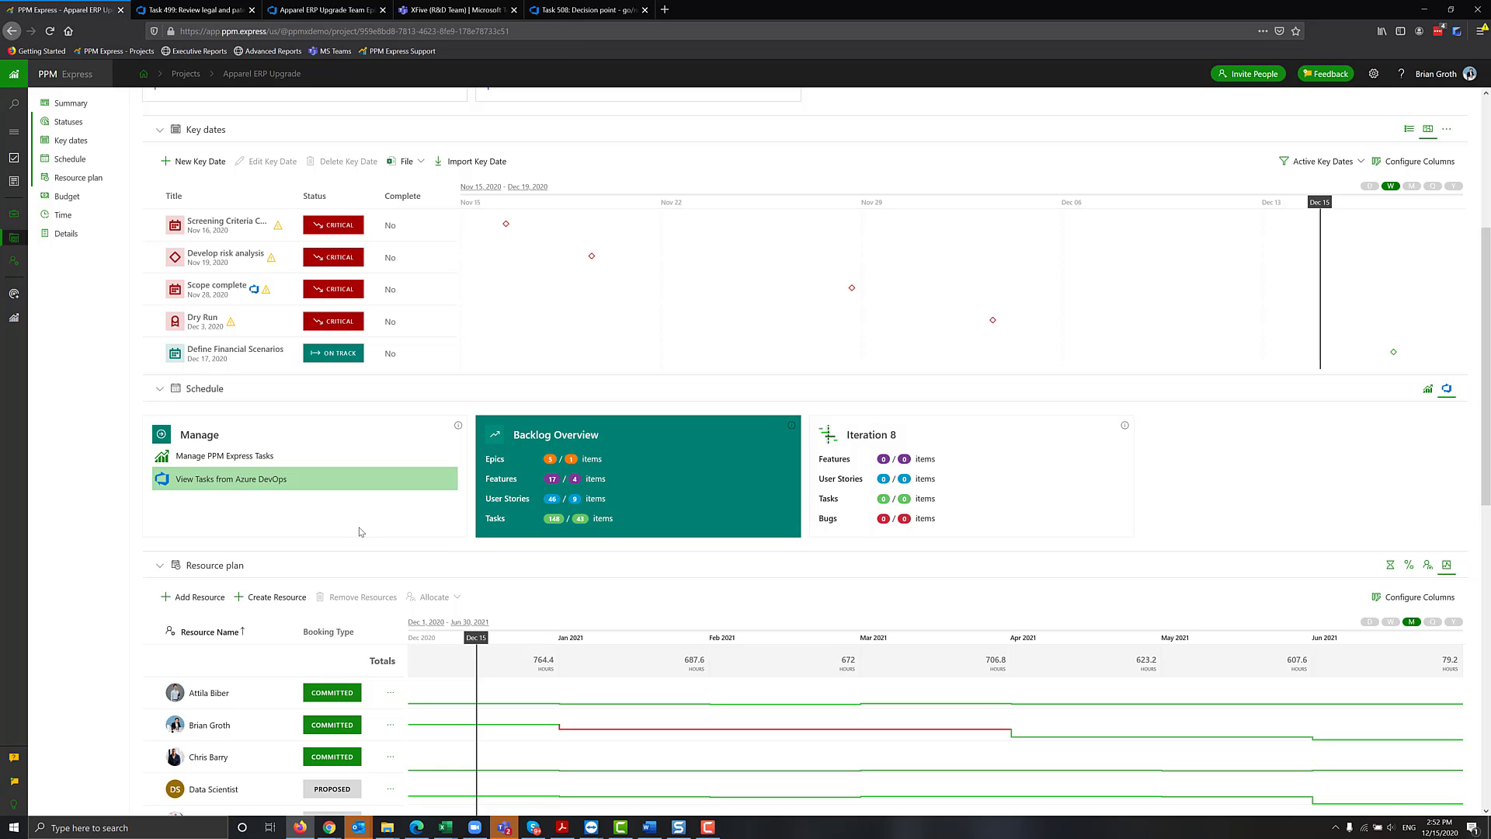
pyautogui.scroll(6, 1210, 465)
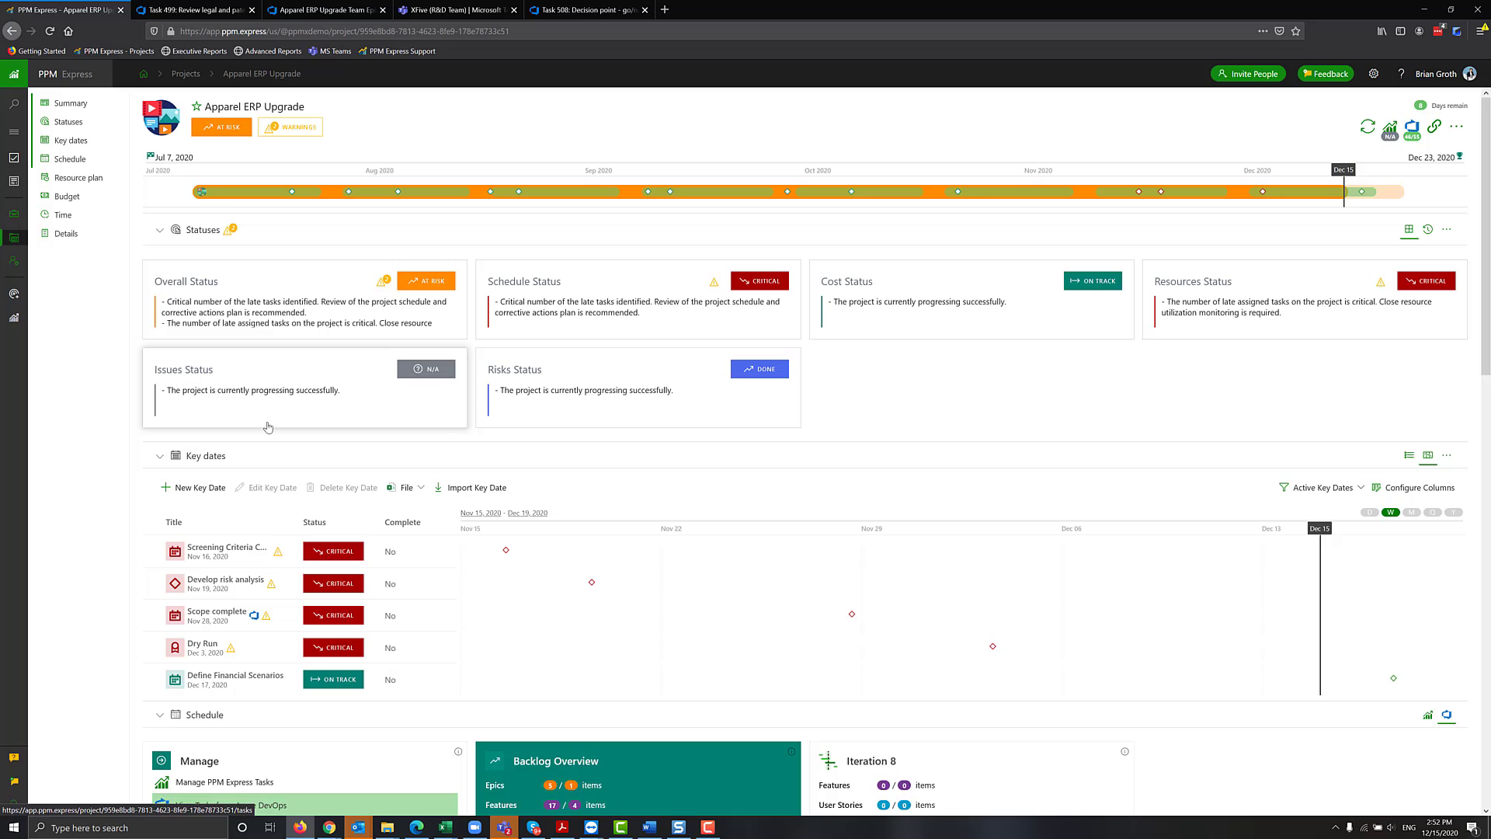
pyautogui.scroll(-6, 242, 454)
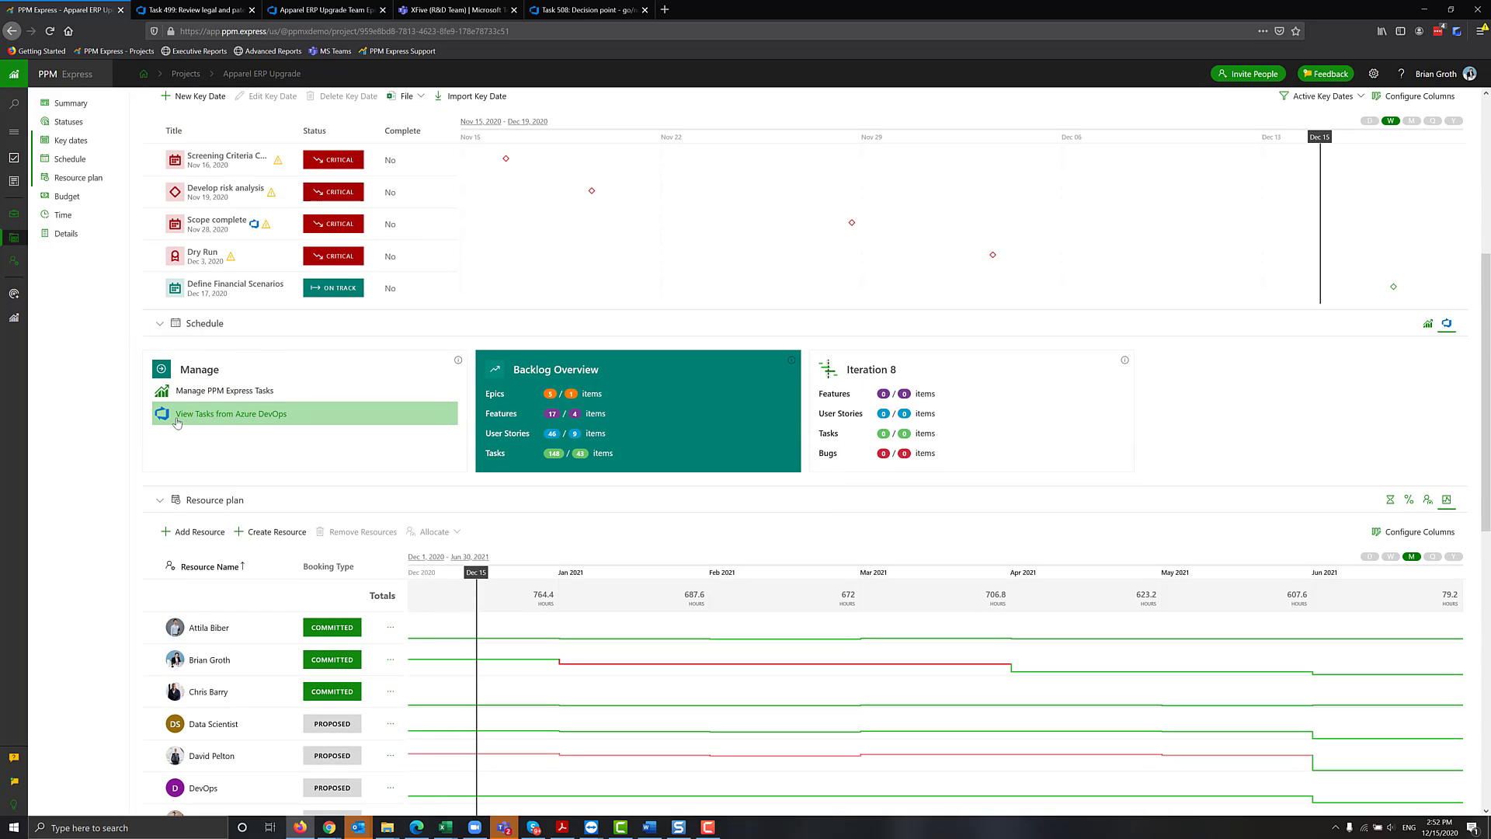
pyautogui.click(225, 416)
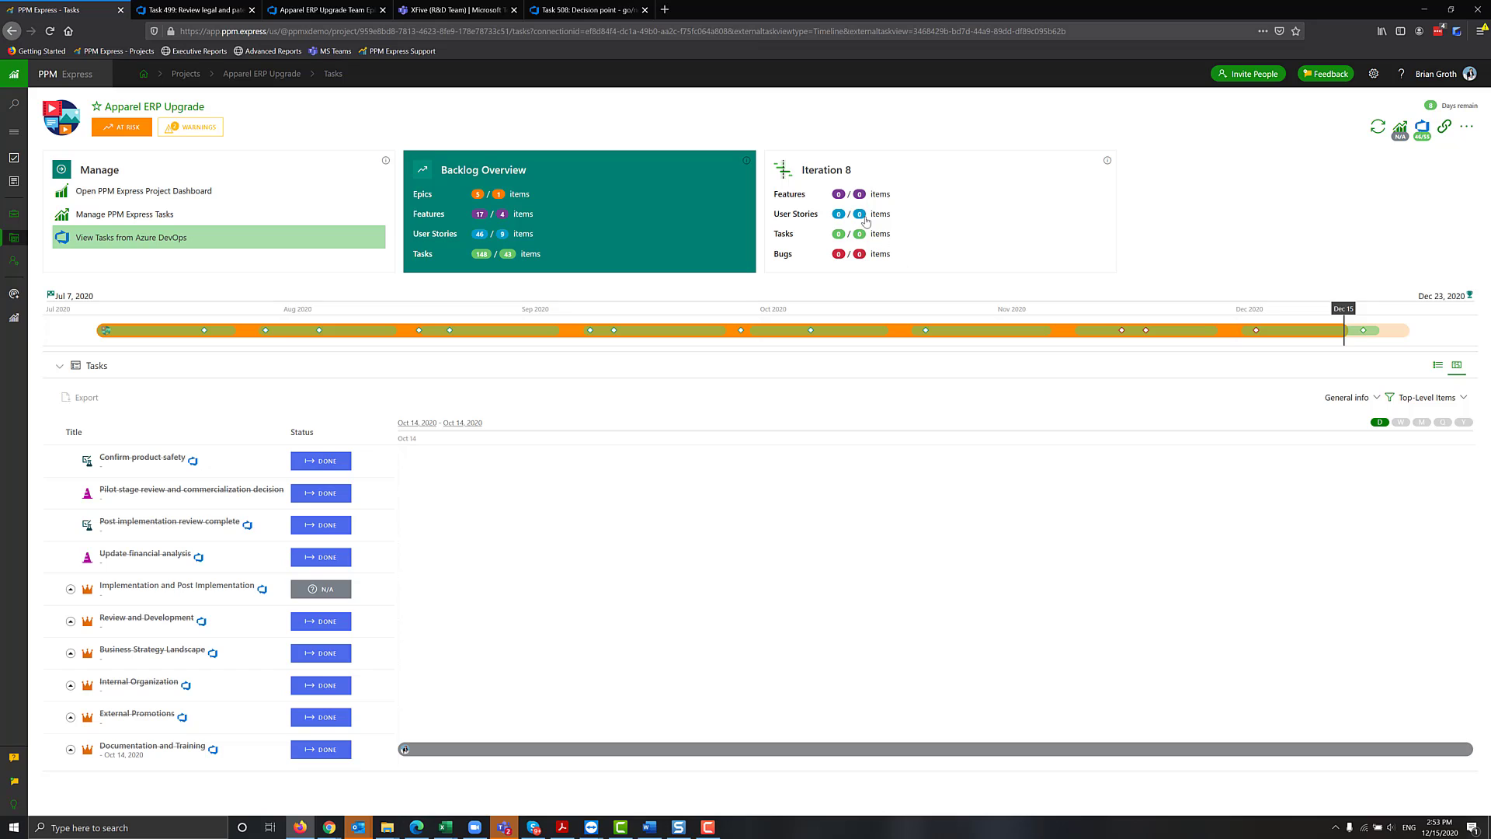
pyautogui.click(504, 214)
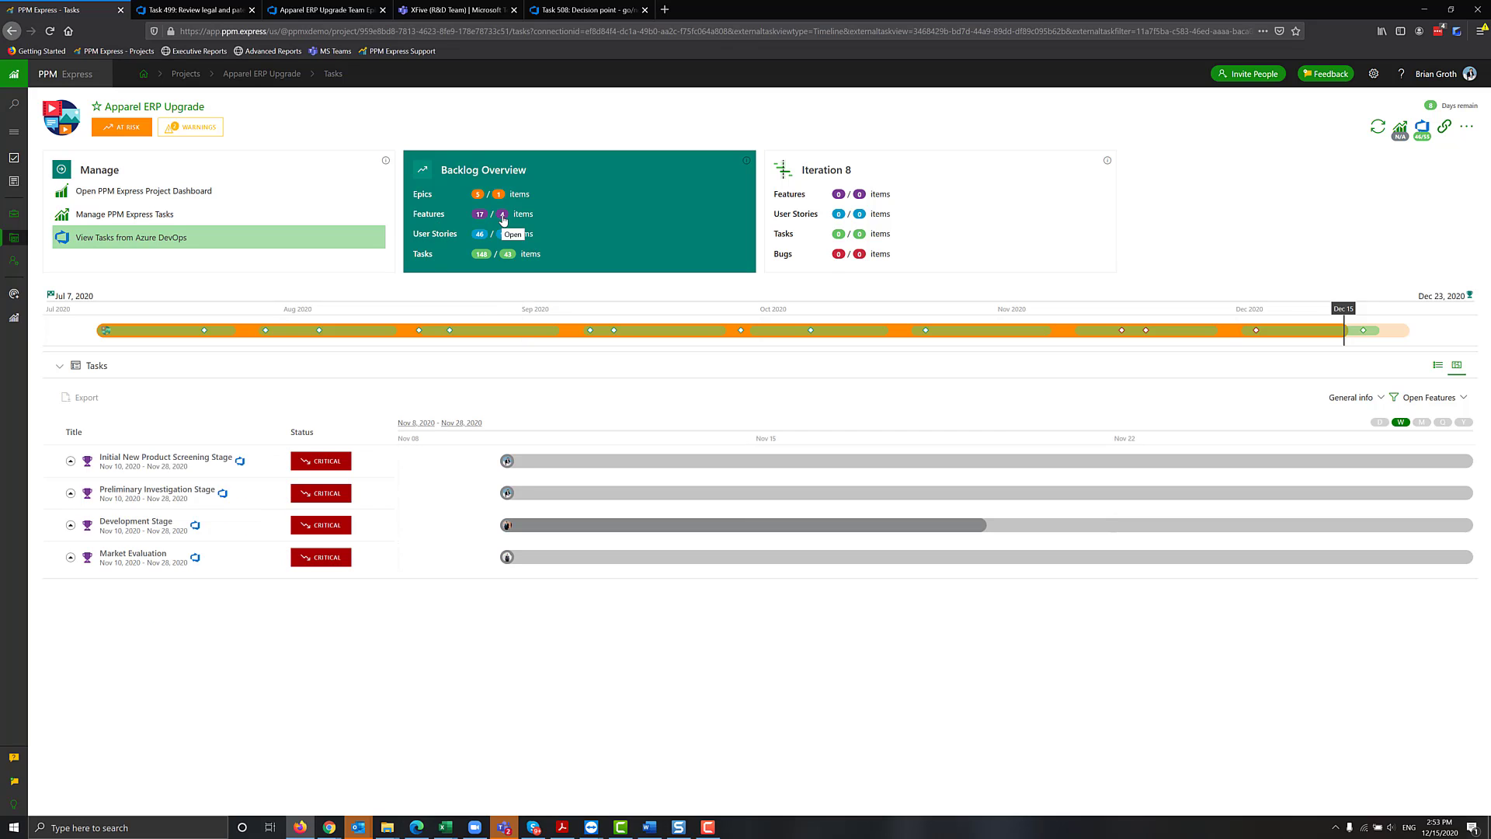
# Expand Initial New Product Screening Stage and Concept Evaluation, then view 'Perform evaluate/predict product cycle time' details
pyautogui.click(71, 462)
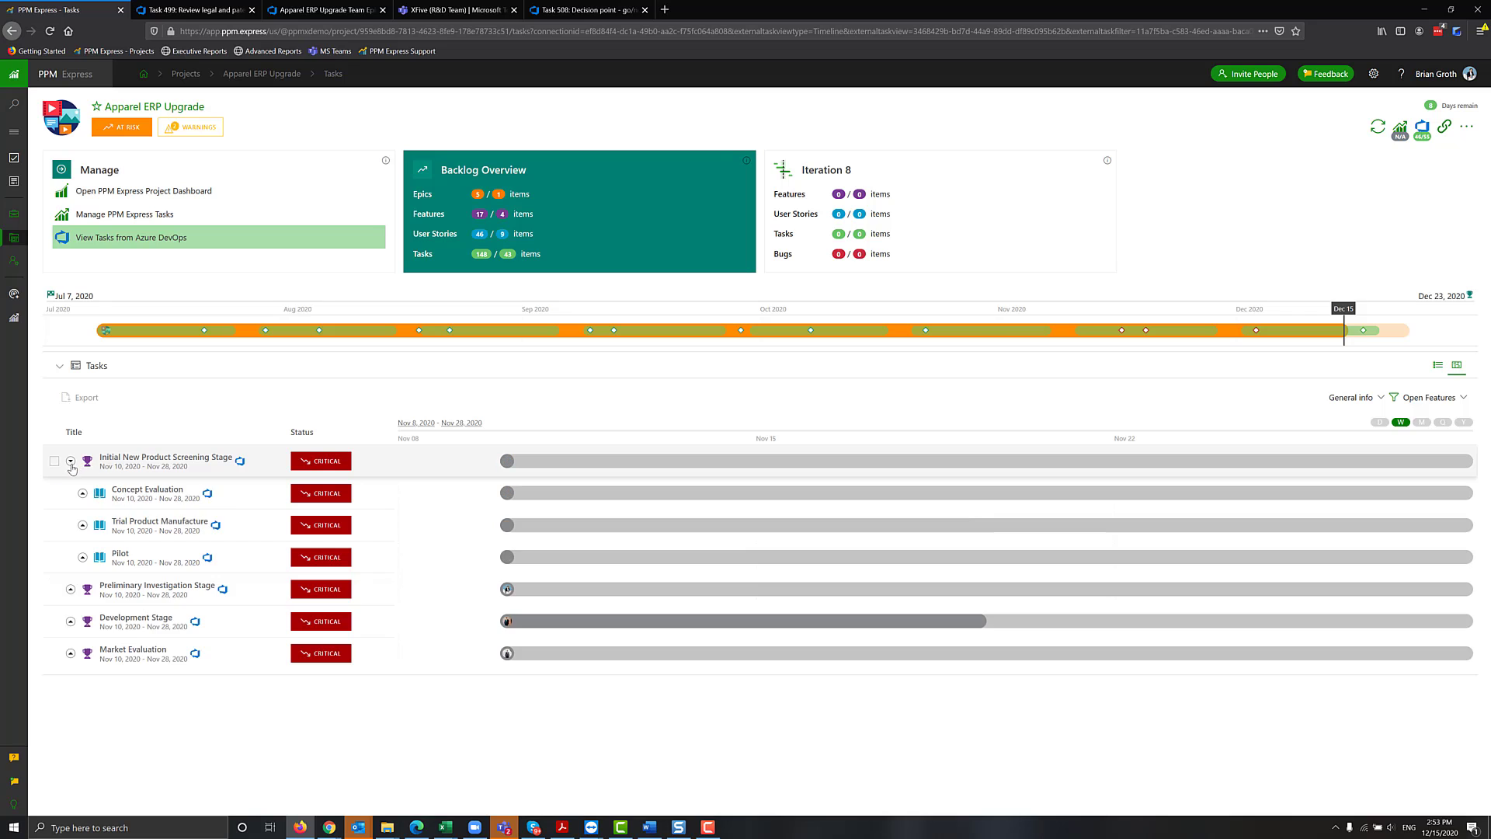
pyautogui.click(83, 493)
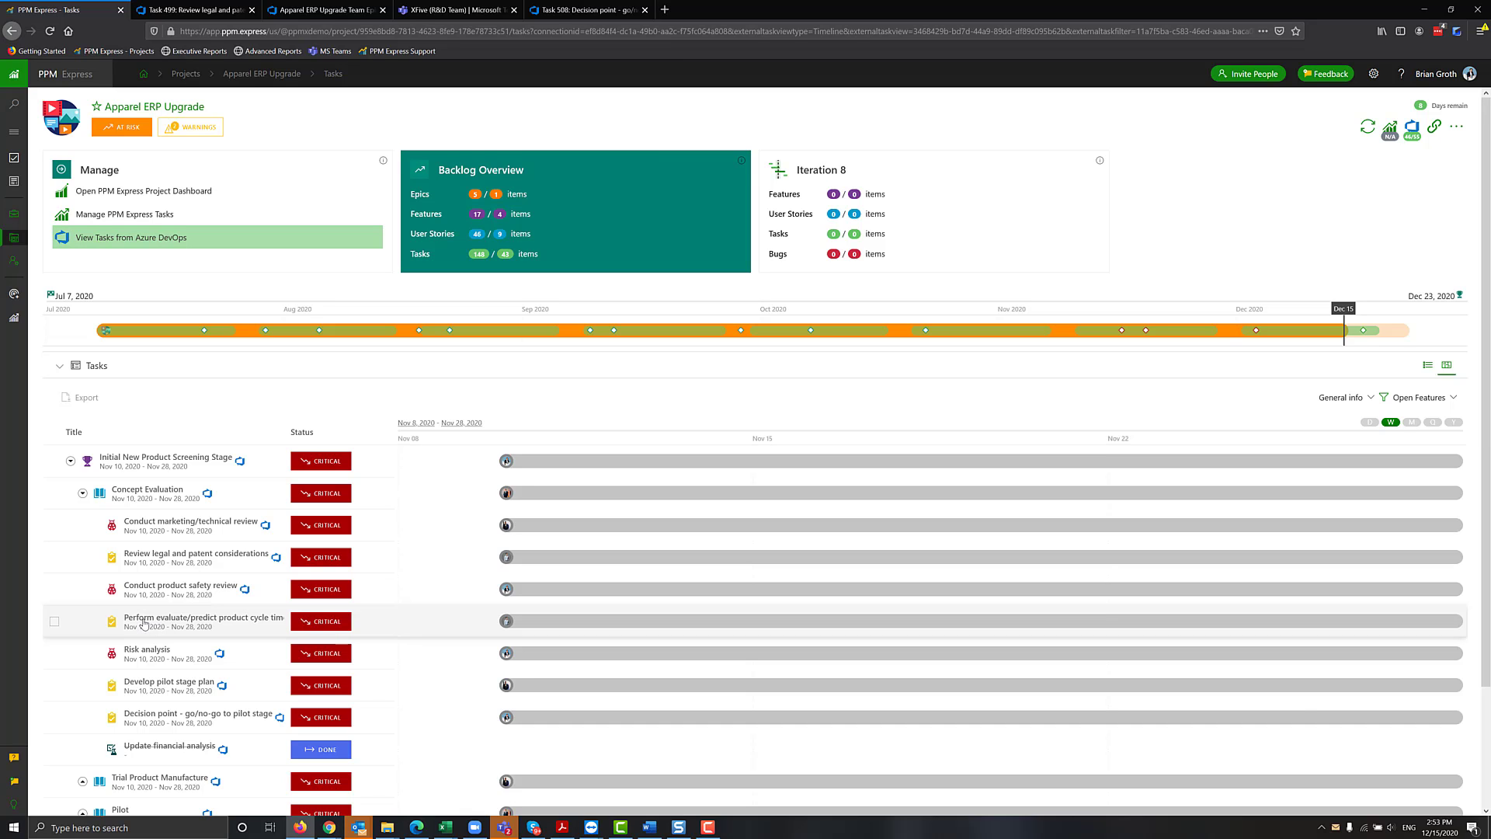
pyautogui.click(143, 623)
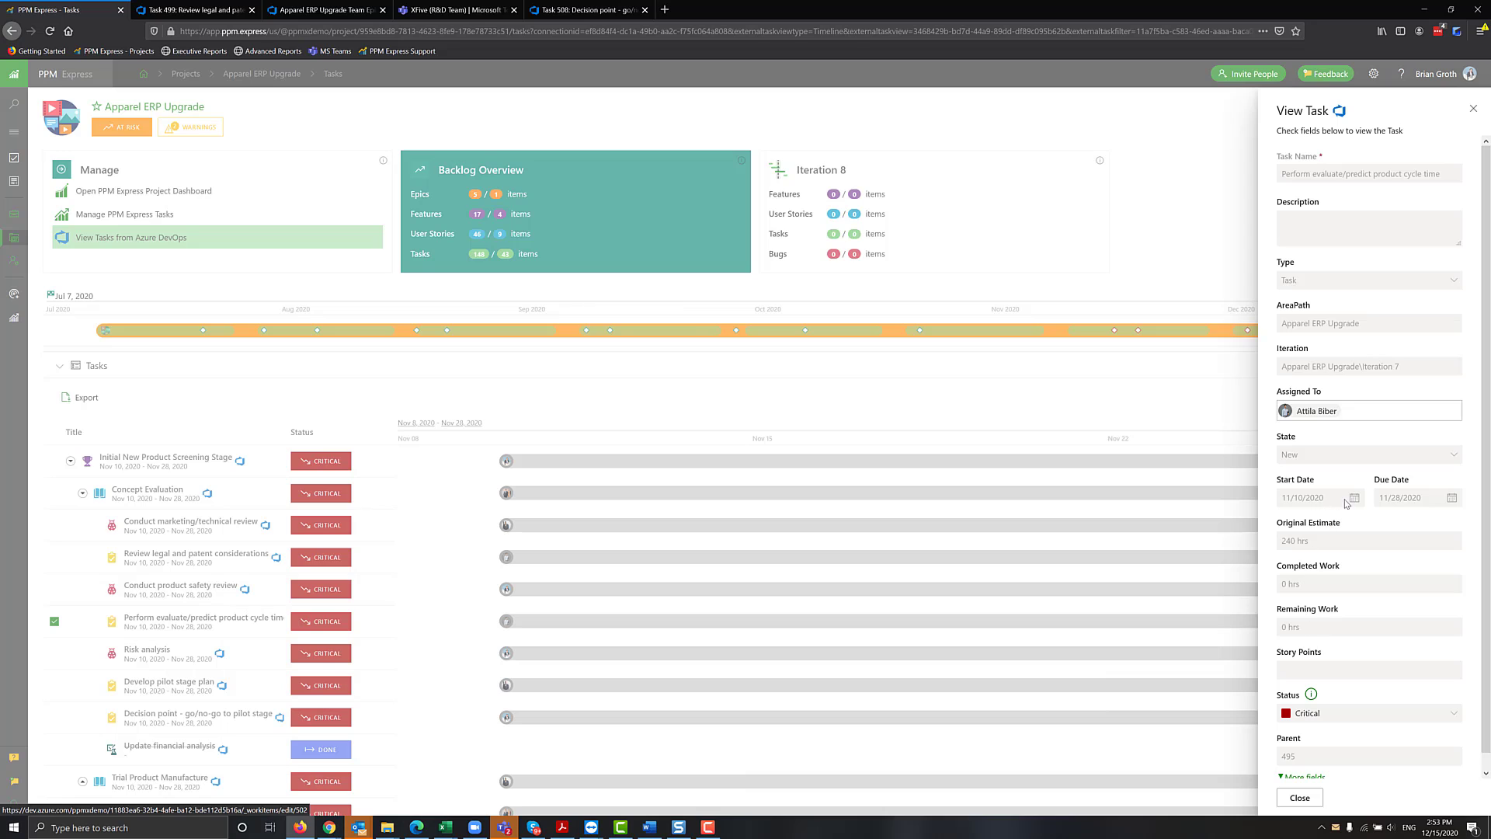
# Close the 'Perform evaluate/predict product cycle time' details panel
pyautogui.click(620, 403)
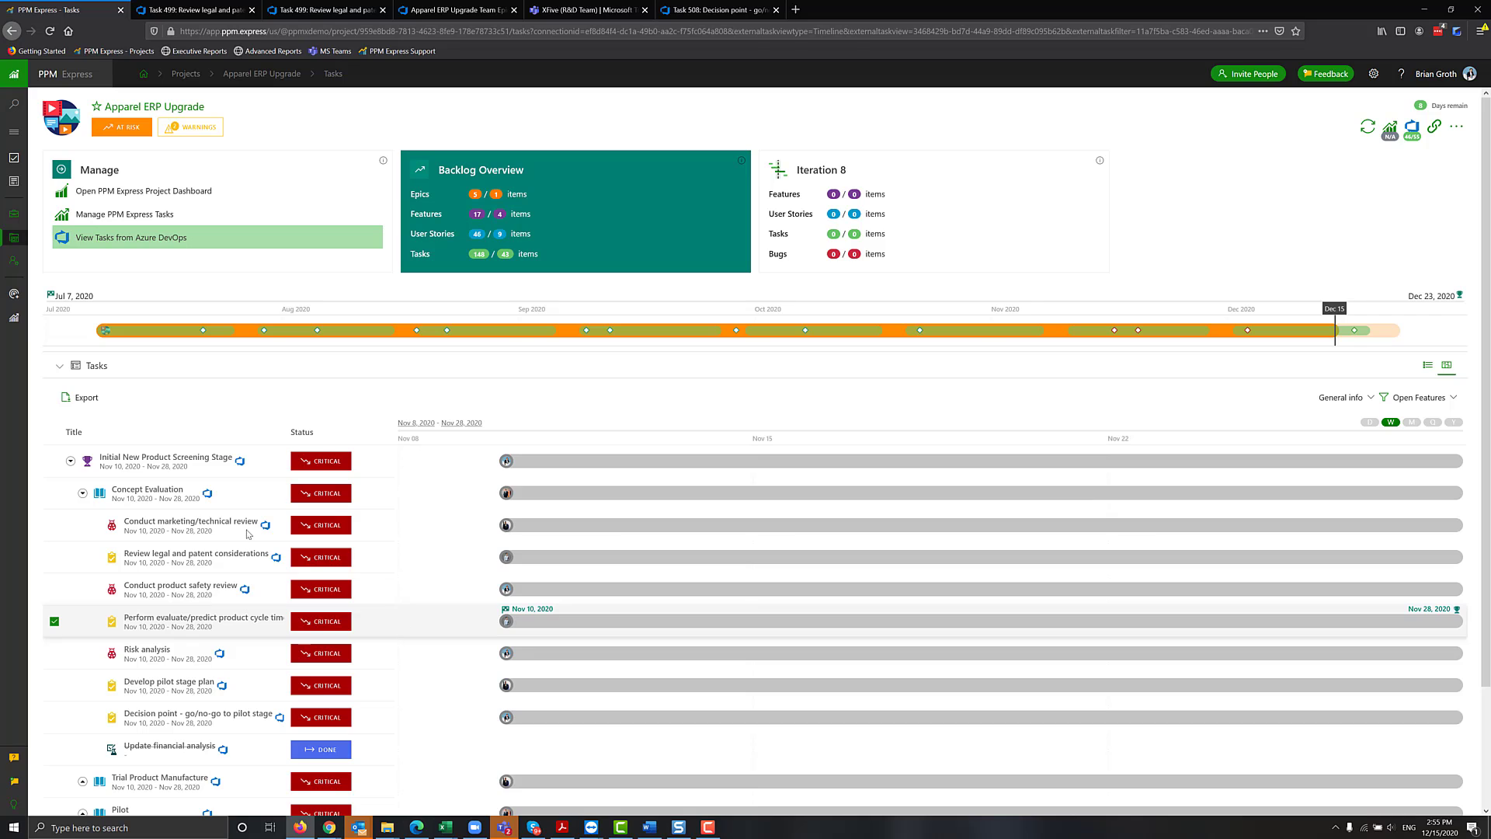
# In My Space, filter assignments to critical items, grouped by due date with late items first
pyautogui.click(14, 159)
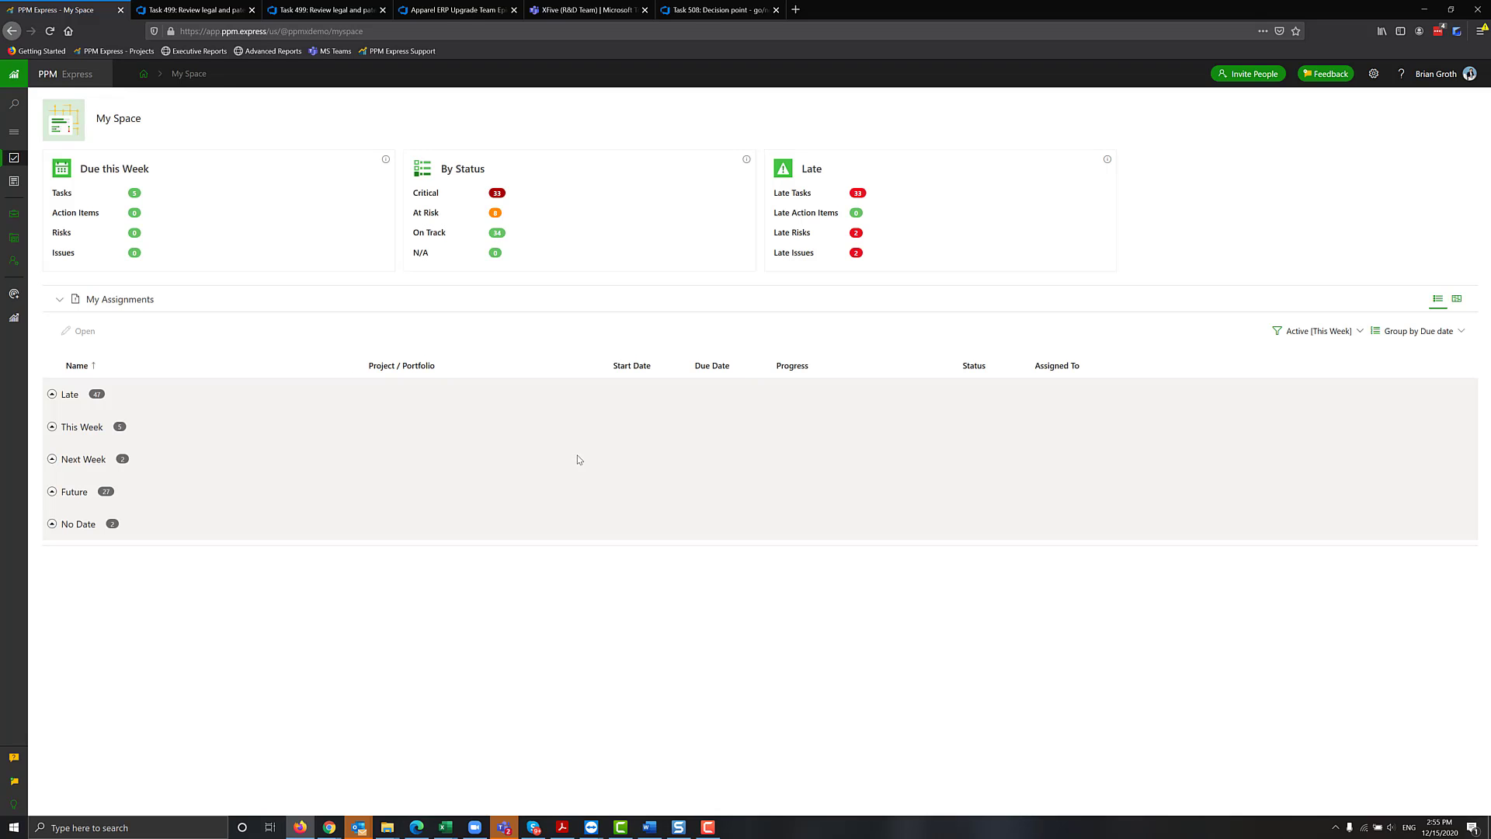
pyautogui.click(499, 194)
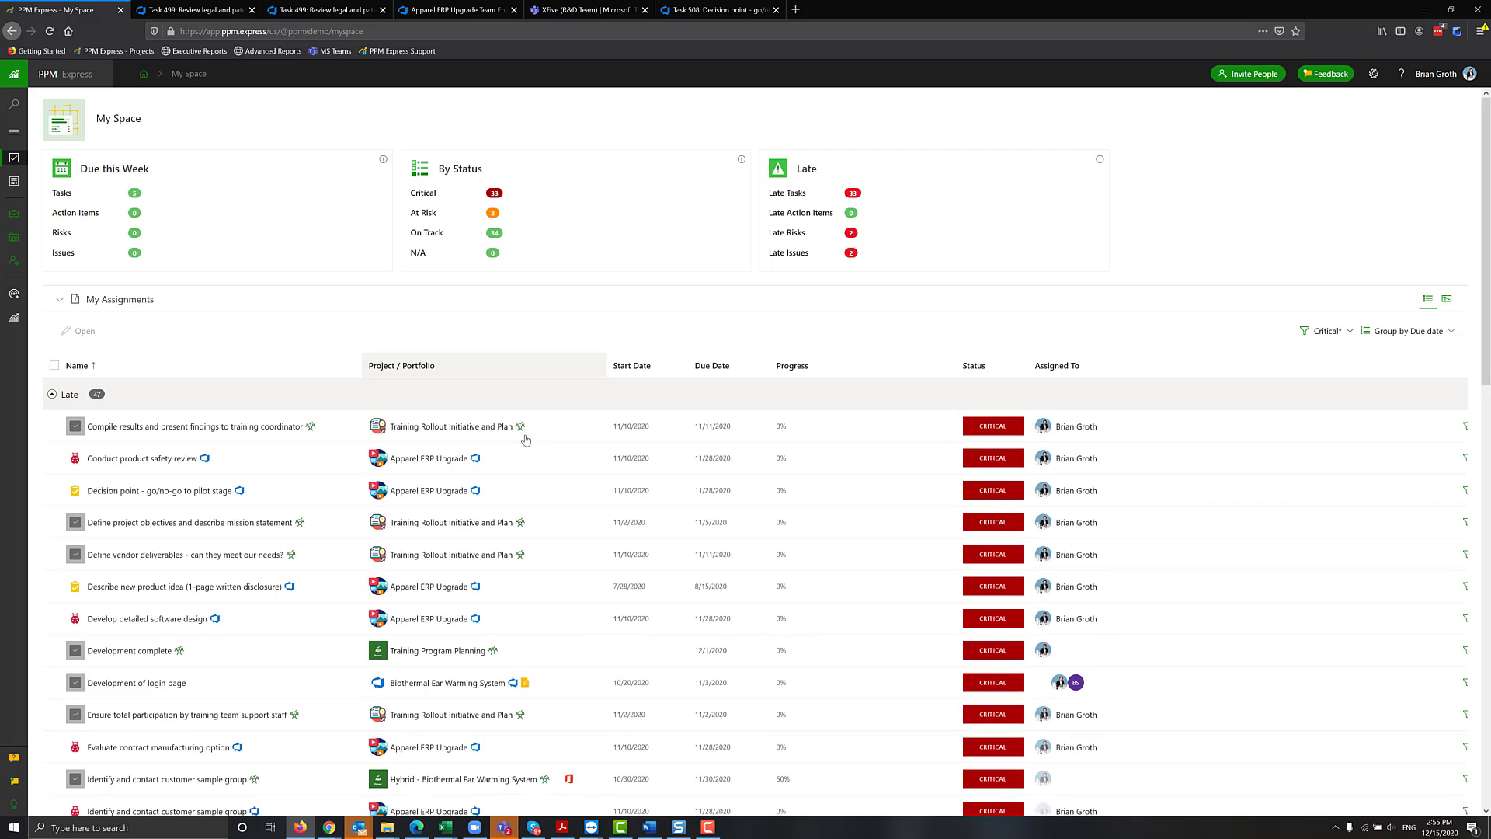